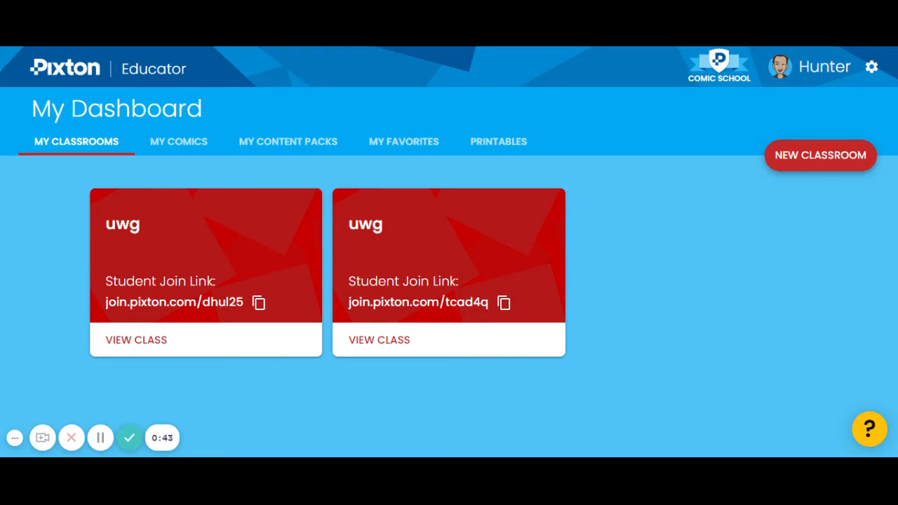
- Examine the first uwg classroom's students, student comics, class photo and printables, and return to the dashboard
click(133, 339)
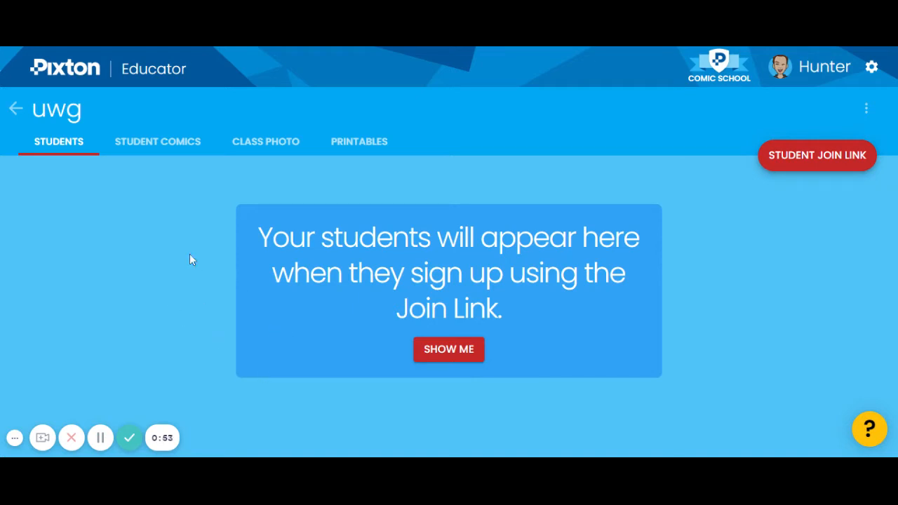
click(150, 143)
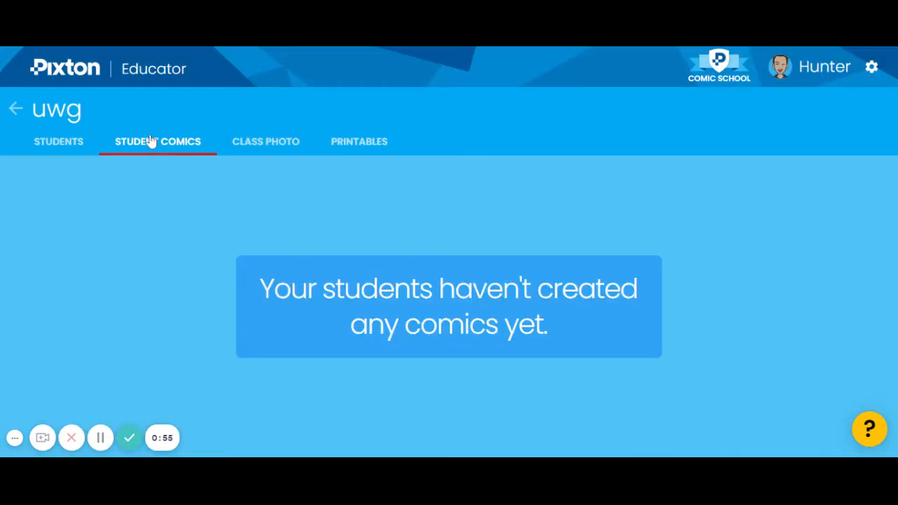
click(261, 146)
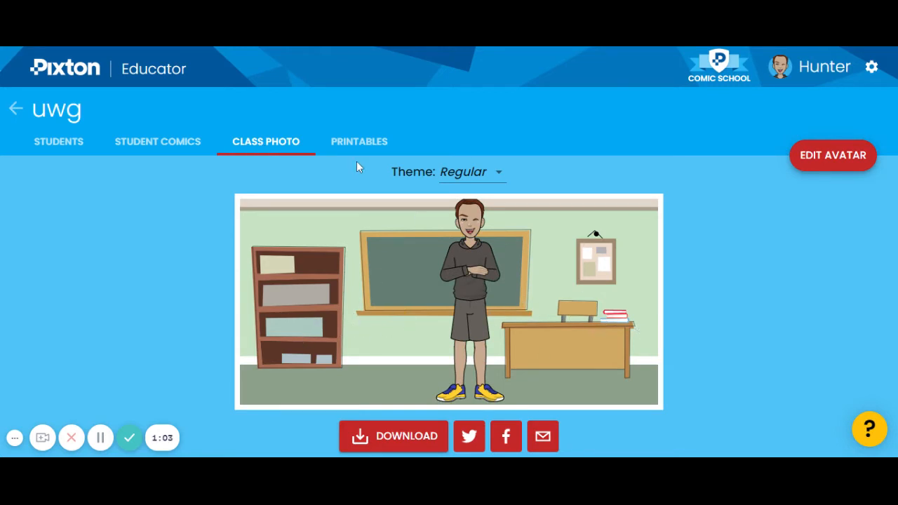
click(345, 143)
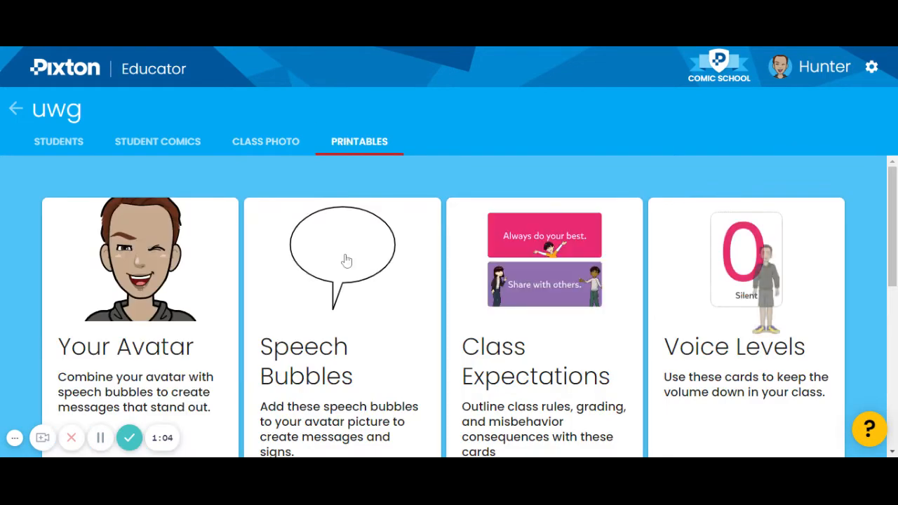
scroll(344, 258, down, 1)
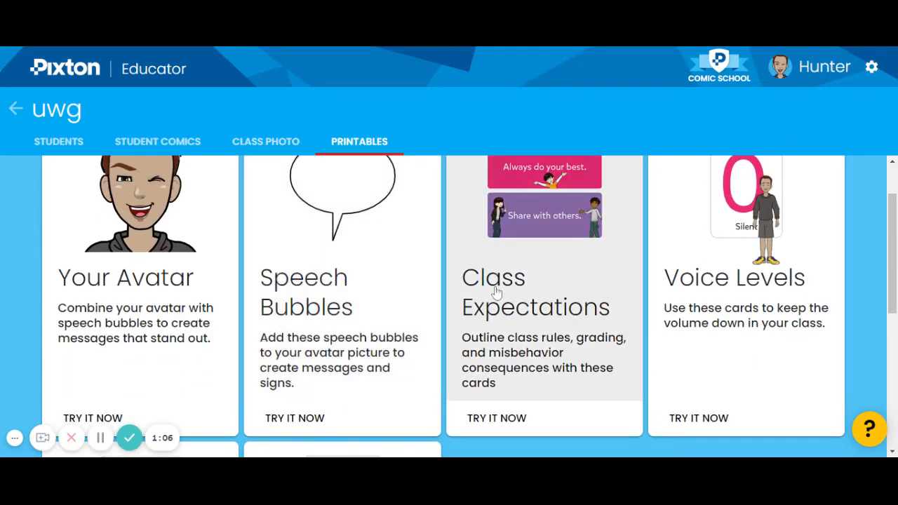
scroll(495, 291, down, 1)
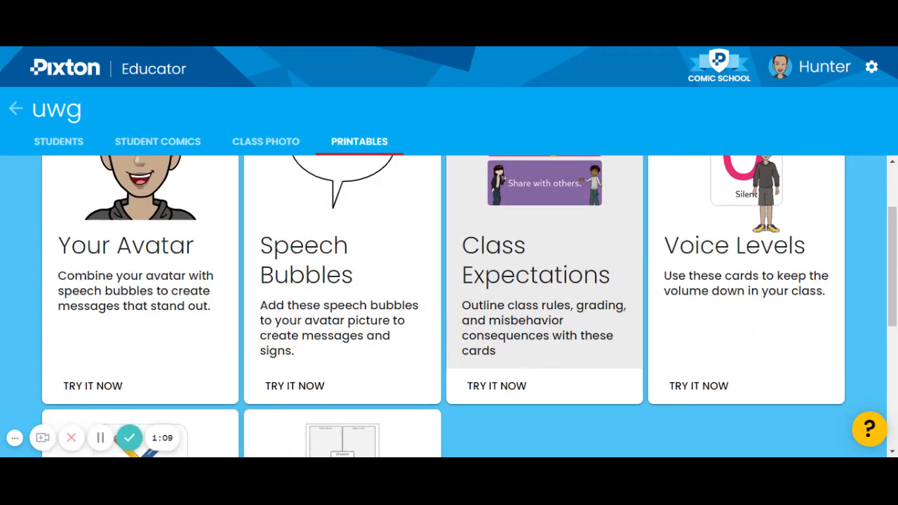
scroll(496, 291, up, 1)
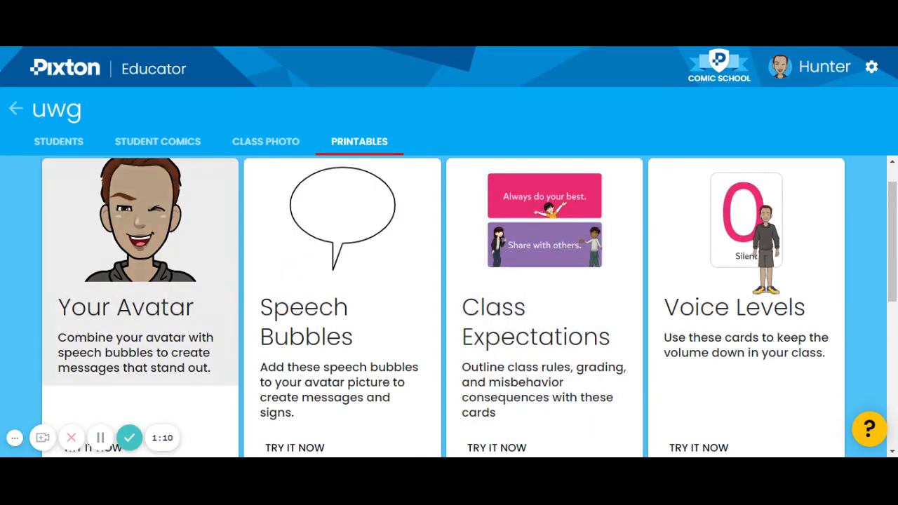
click(14, 110)
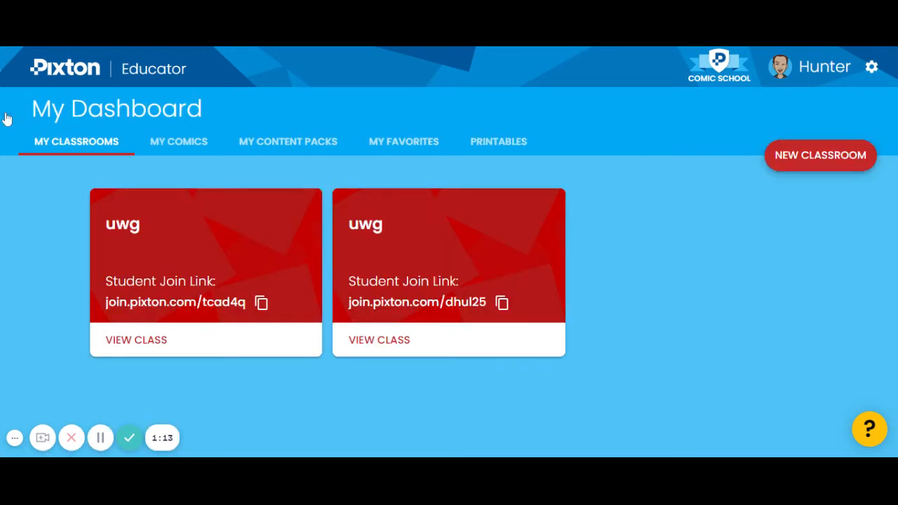
- Look through the dashboard's comics, content packs, favorites and printables, and return to the classrooms
click(204, 154)
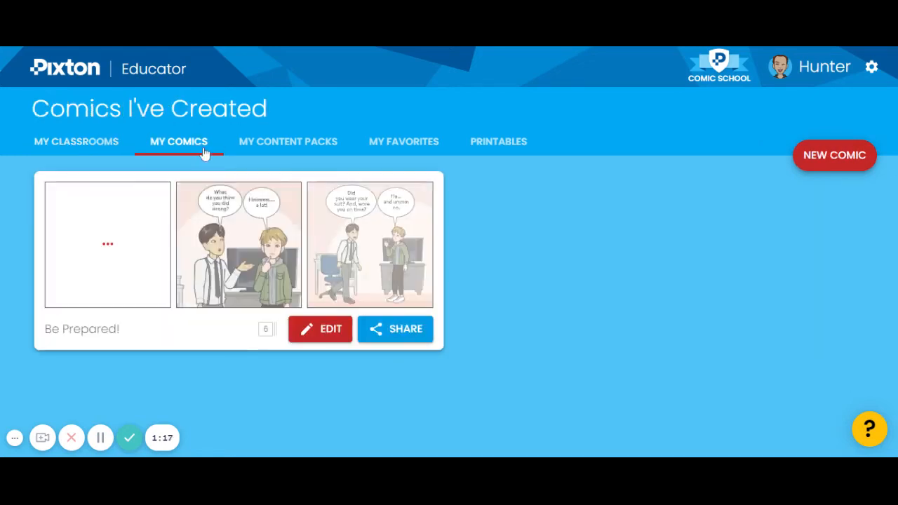
click(257, 152)
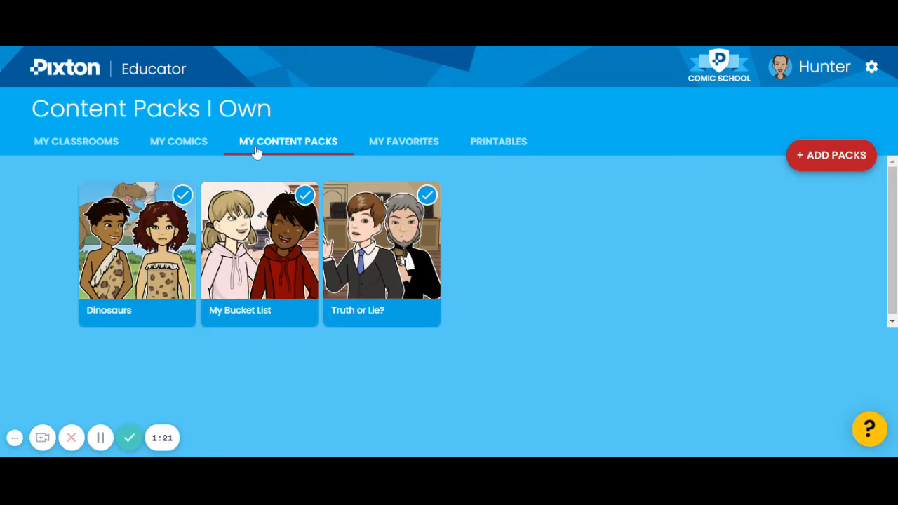
click(387, 148)
click(481, 150)
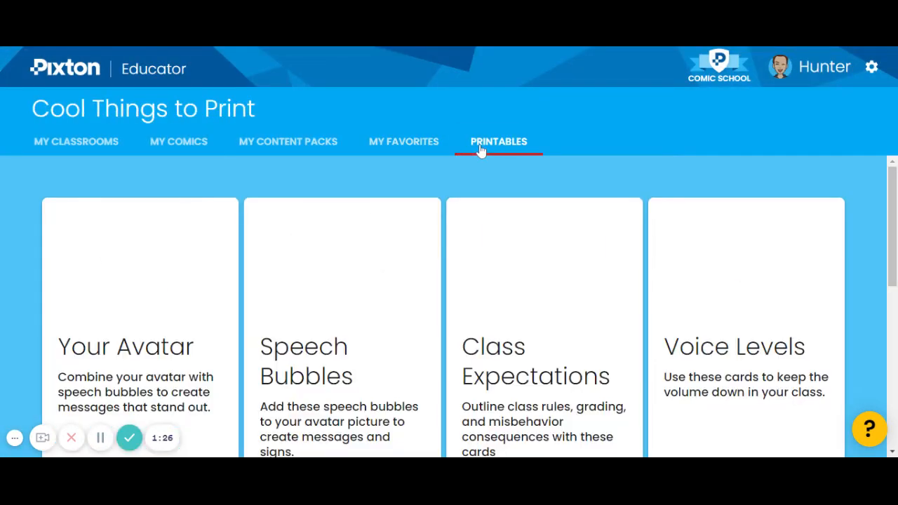
click(82, 152)
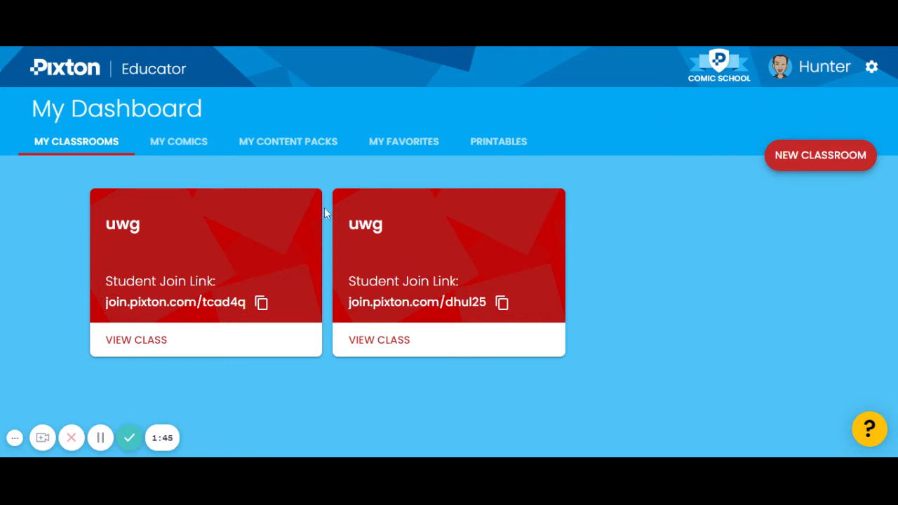
- Open the existing comic "Be Prepared!" for editing and look over its panels
click(179, 143)
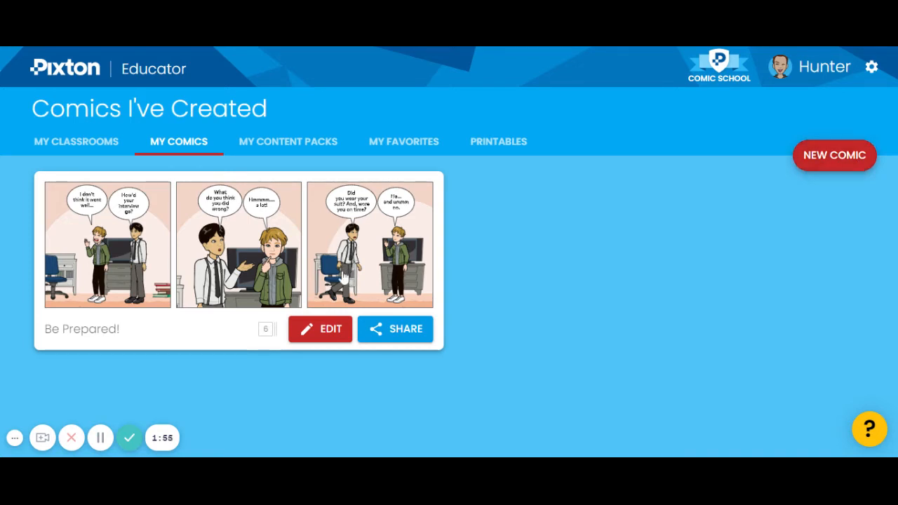
click(314, 329)
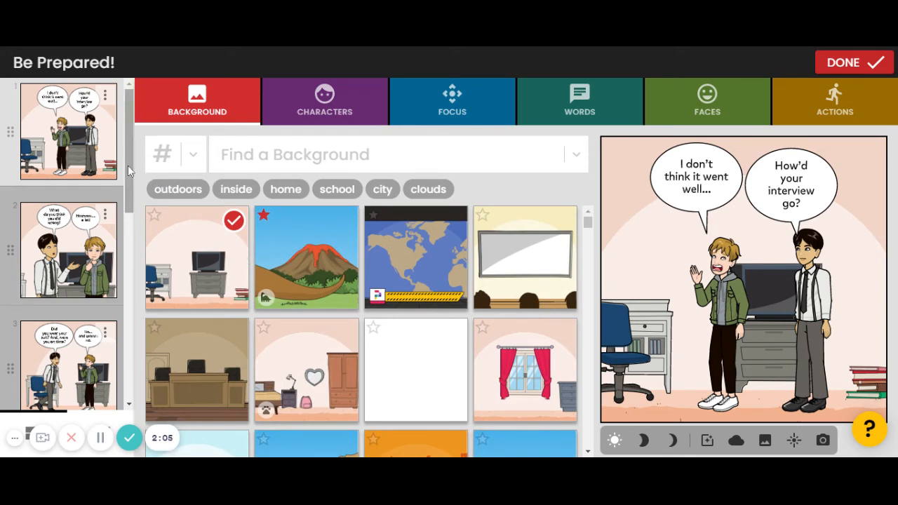
drag(128, 176, 128, 95)
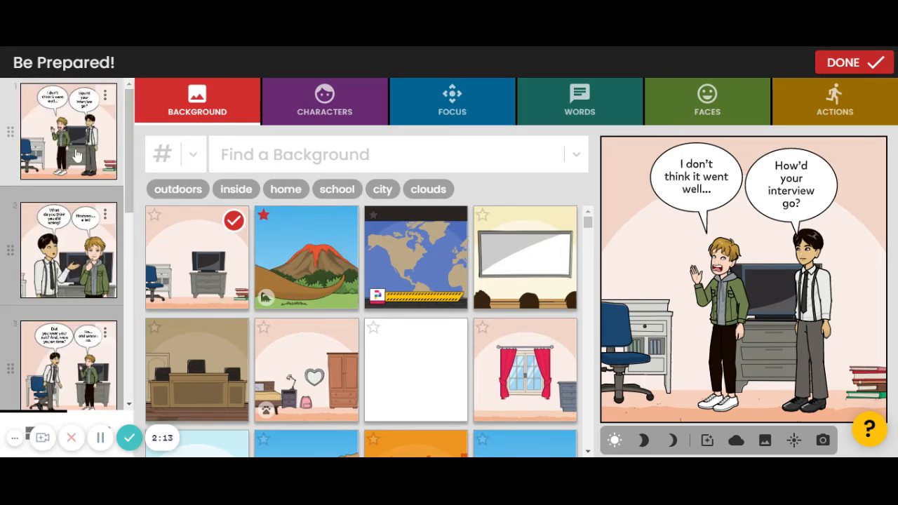
drag(129, 125, 114, 105)
- Try the volcano background on the first panel, restore the office background and view the background search terms
click(334, 281)
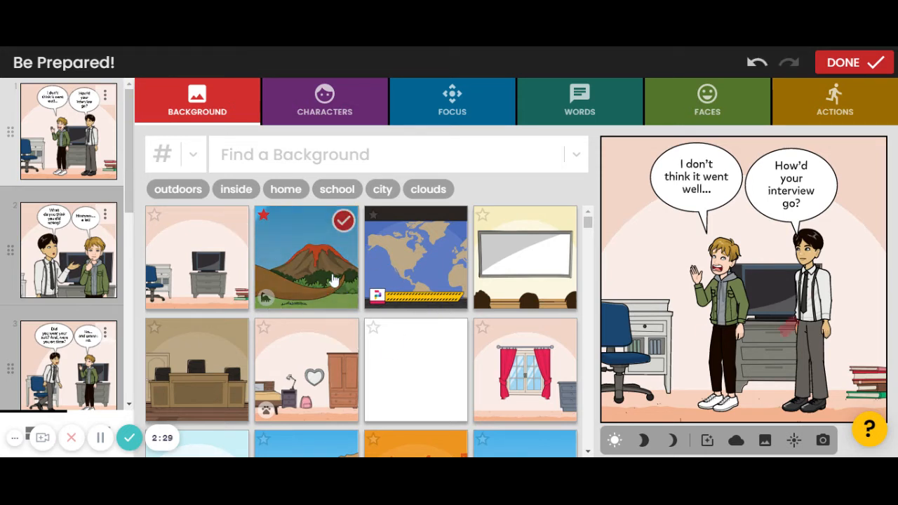
click(223, 265)
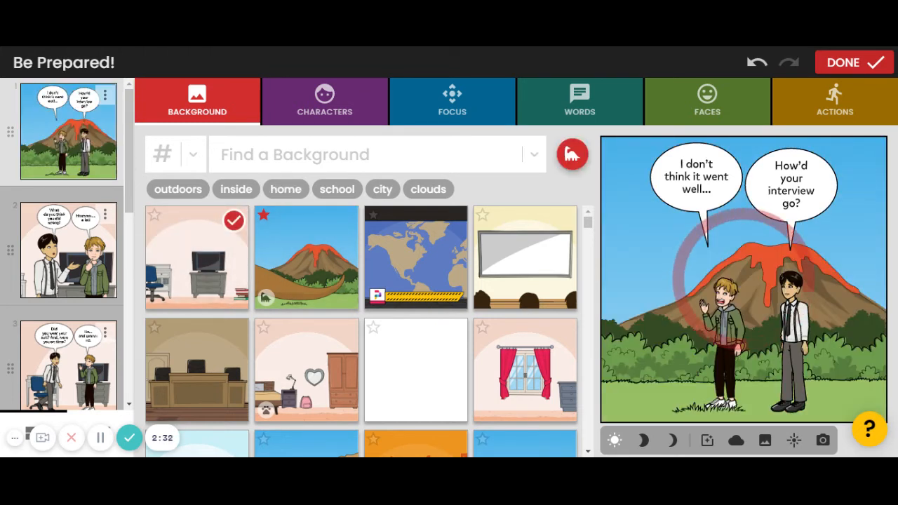
click(364, 154)
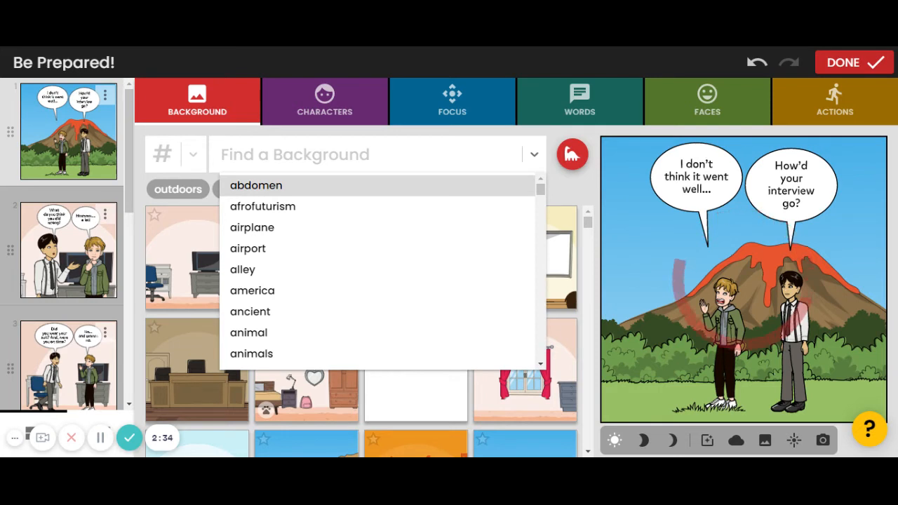
click(561, 190)
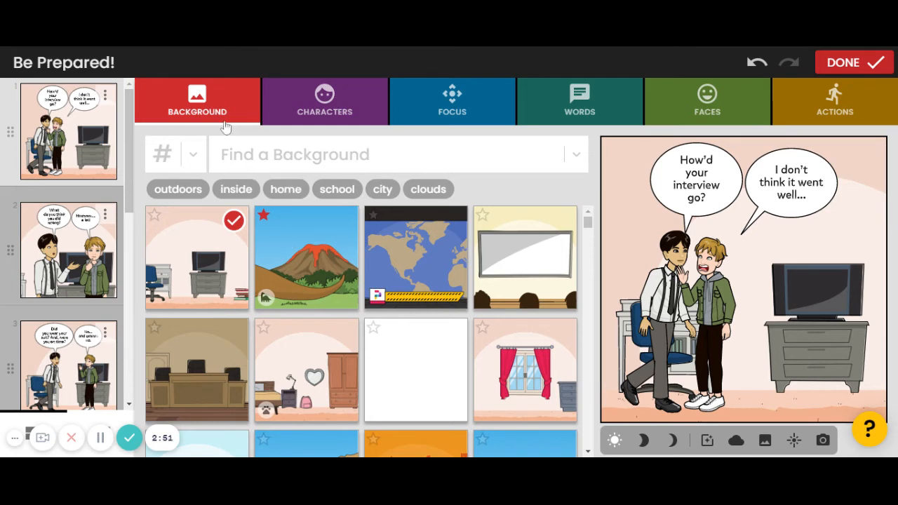
- Open the blond character for editing and examine the available outfits
click(296, 100)
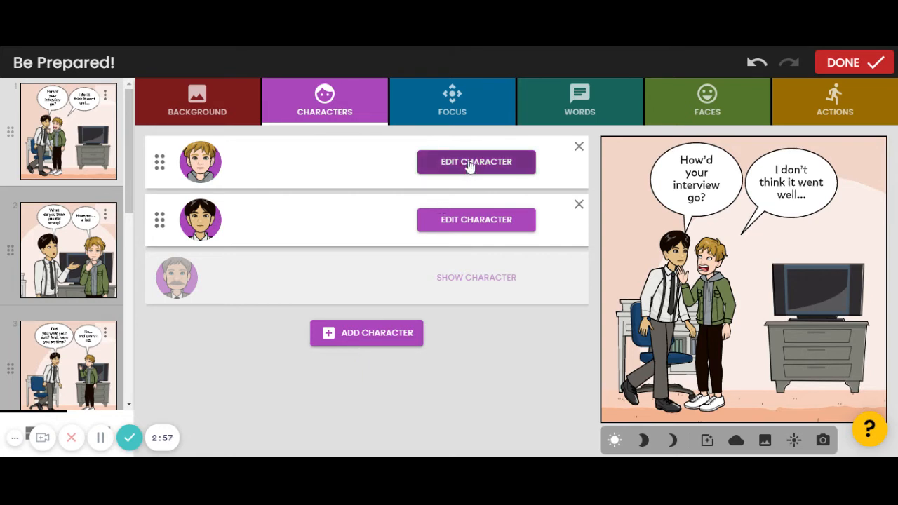
click(471, 163)
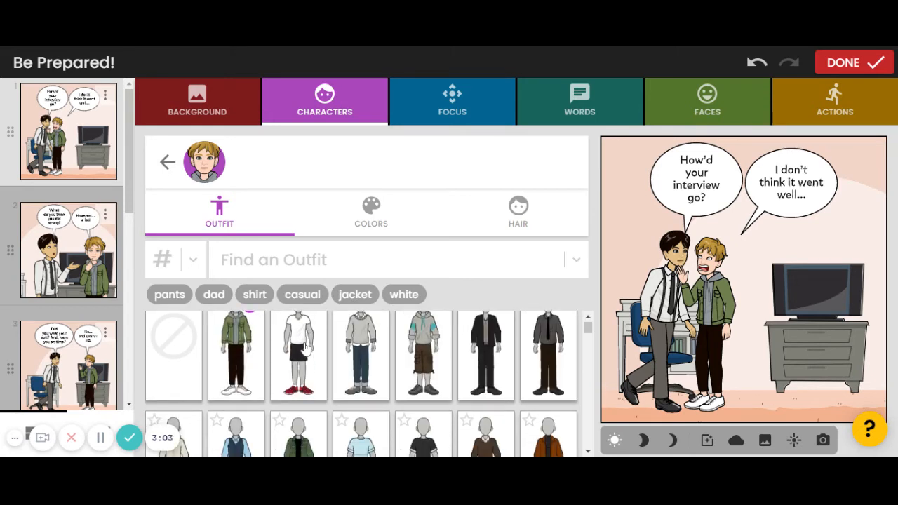
click(298, 340)
- Try focus layouts G and H on the first panel and settle on layout A
click(470, 111)
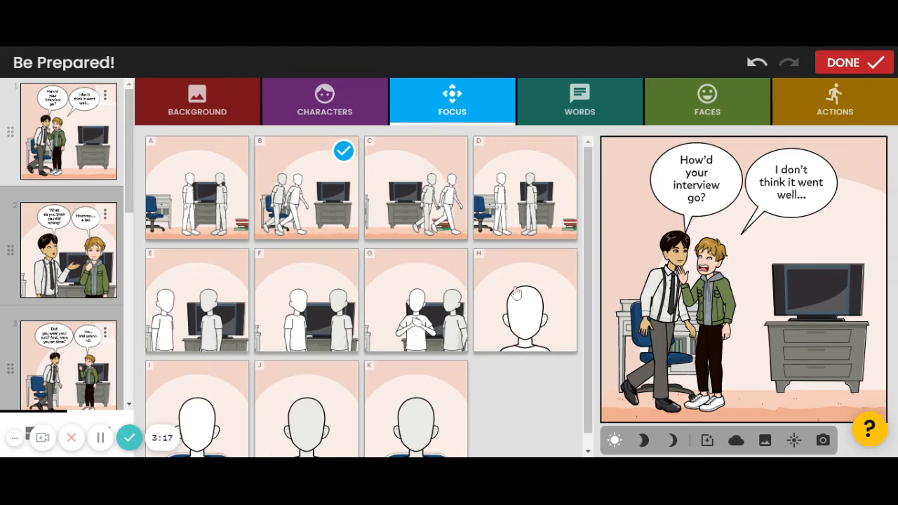
click(433, 309)
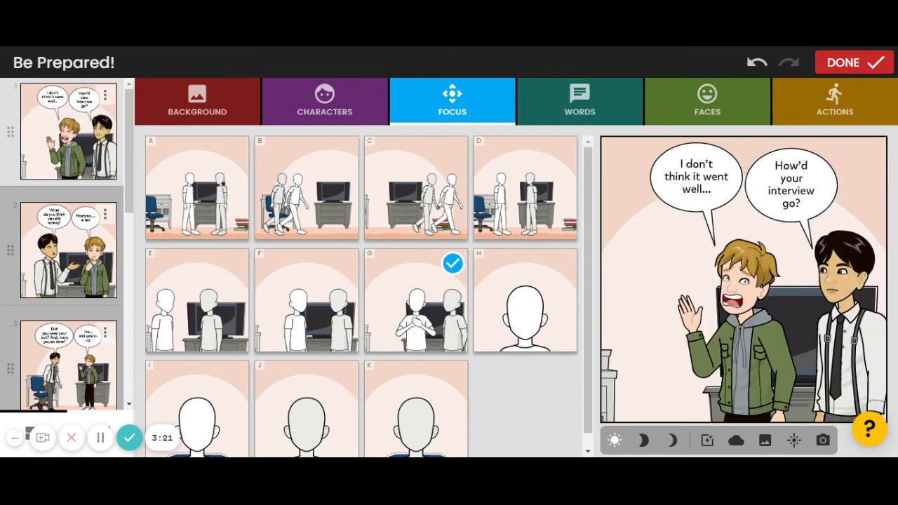
click(519, 319)
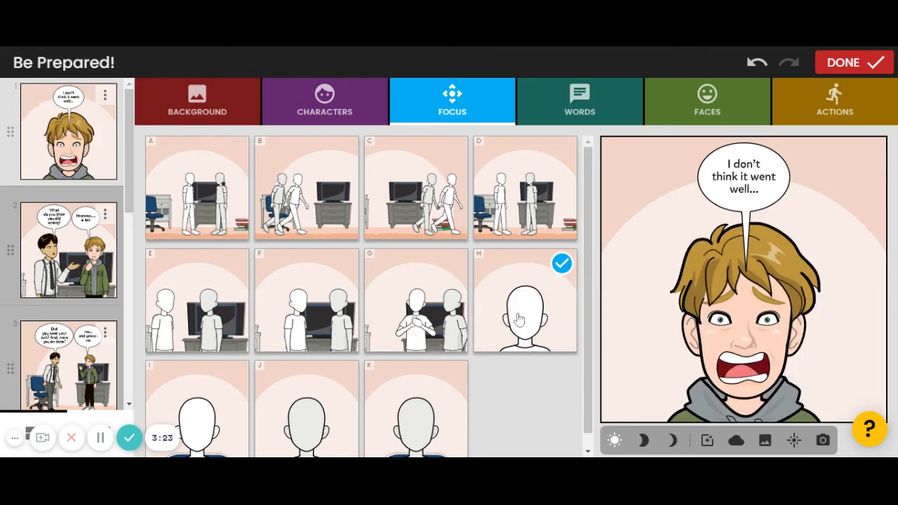
click(202, 196)
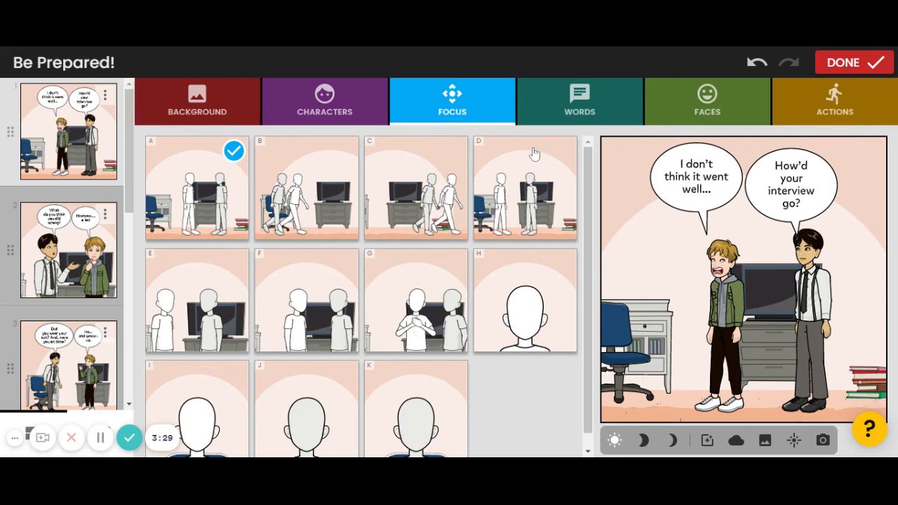
- View the blond character's speech bubble text and return to the word options for both characters
click(568, 99)
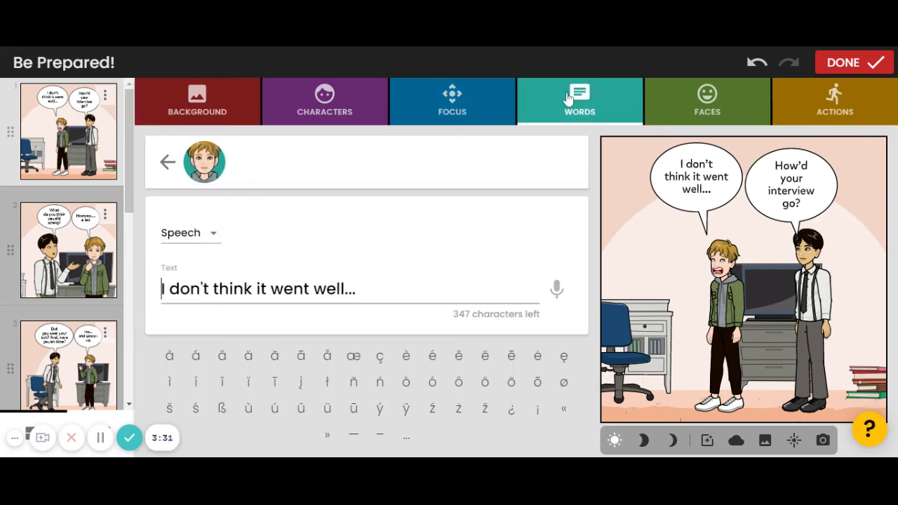
click(167, 162)
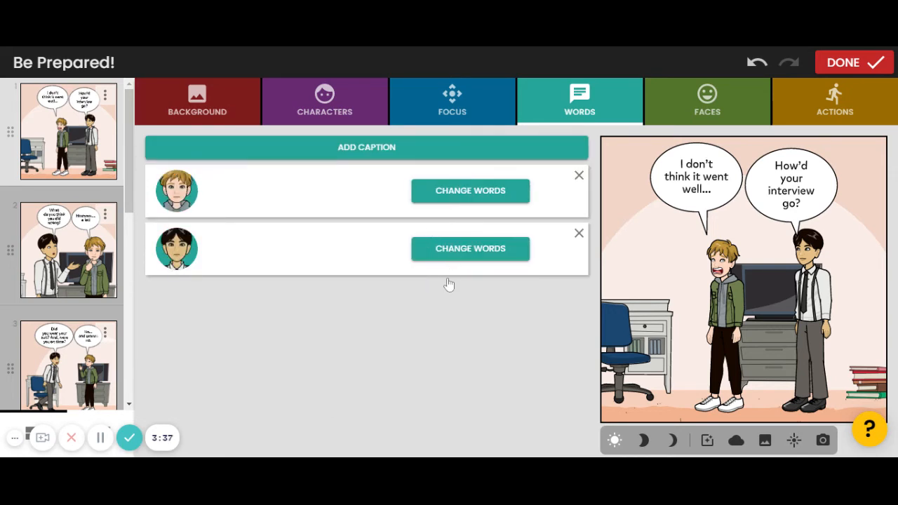
- Open the facial expression choices for the blond character in the first panel
click(728, 88)
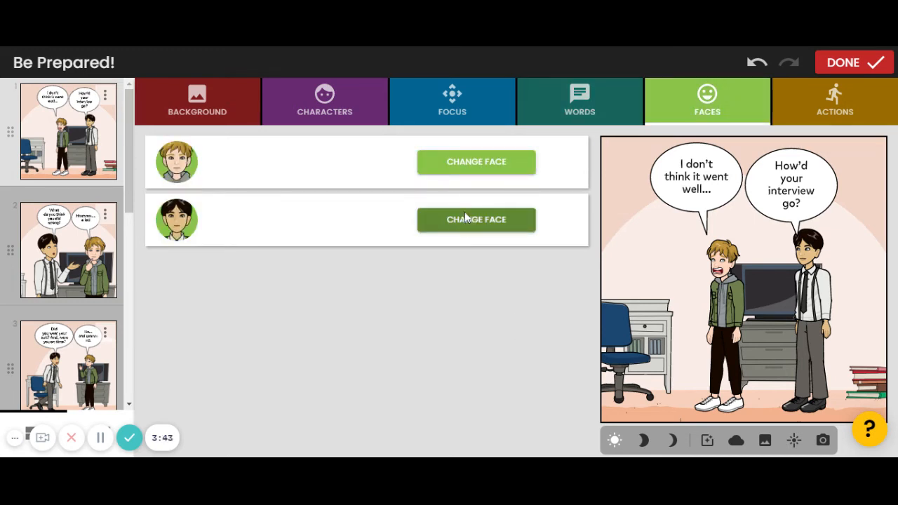
click(438, 167)
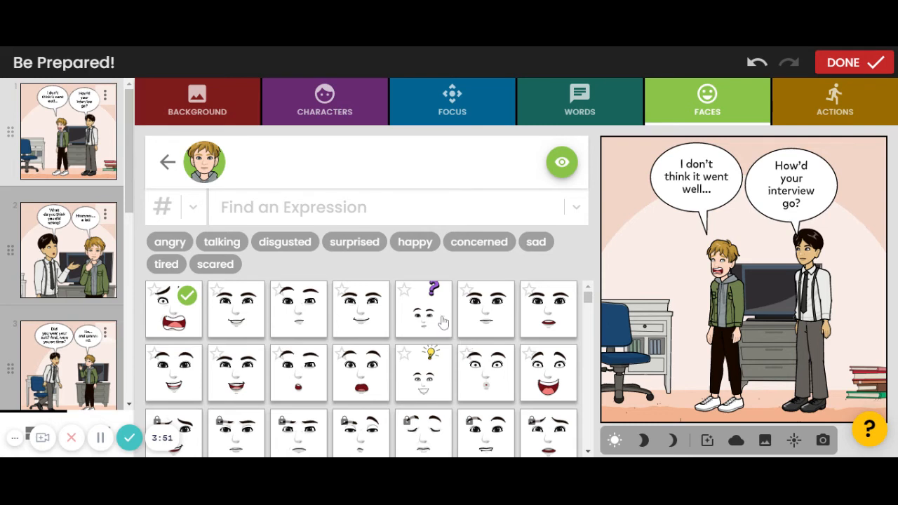
- Try filtering the expressions by "disgusted" and "surprised", and clear both filters
click(302, 245)
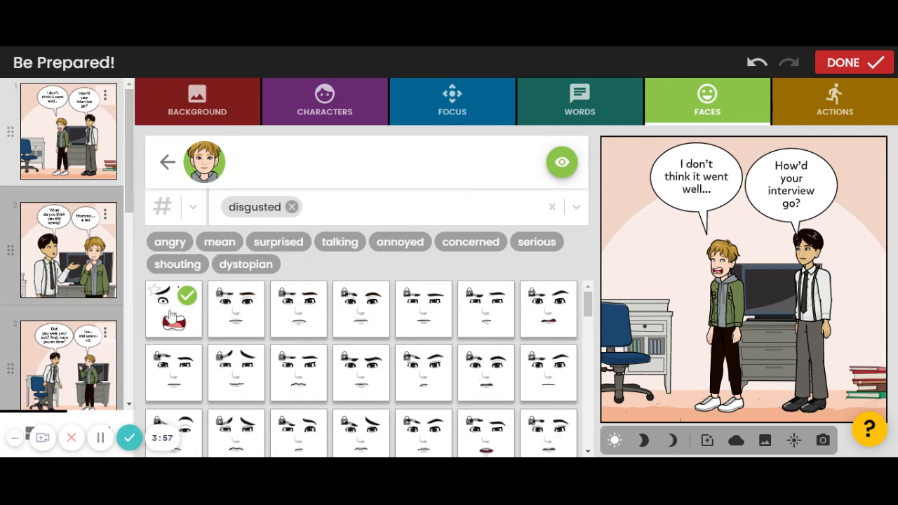
click(217, 310)
click(299, 246)
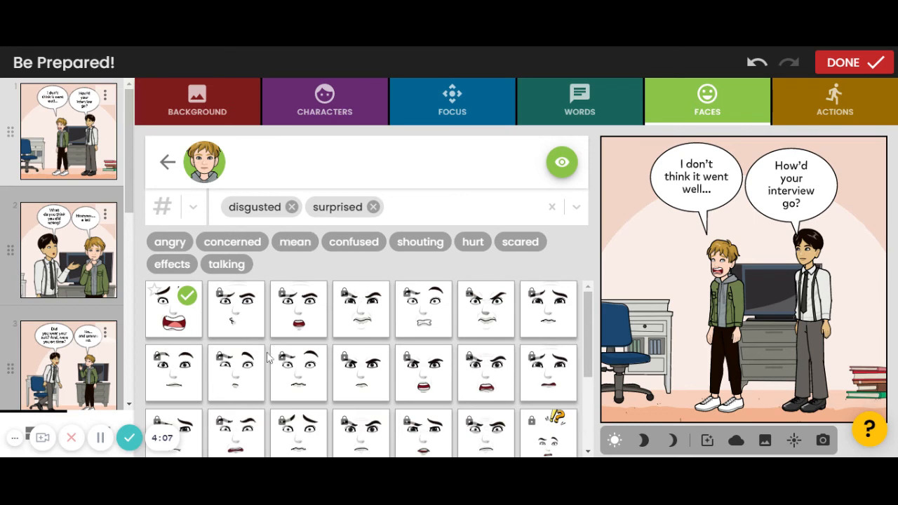
click(372, 207)
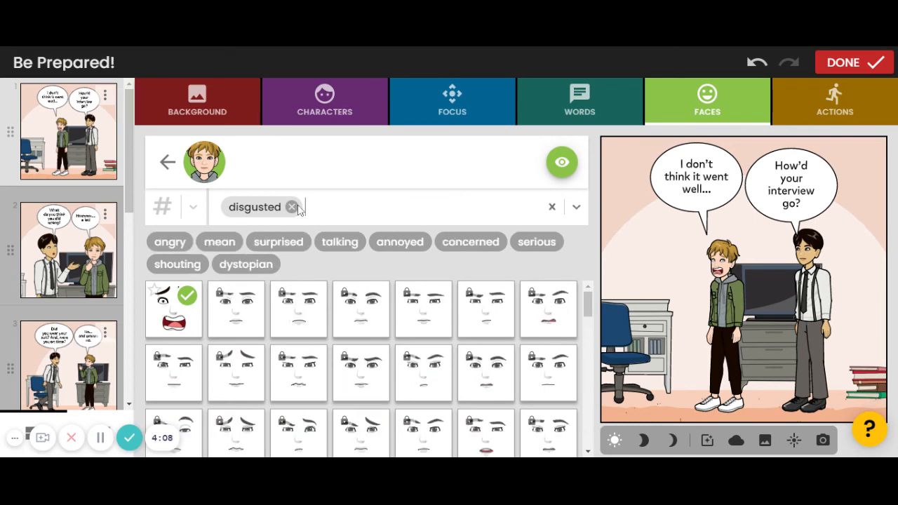
click(291, 207)
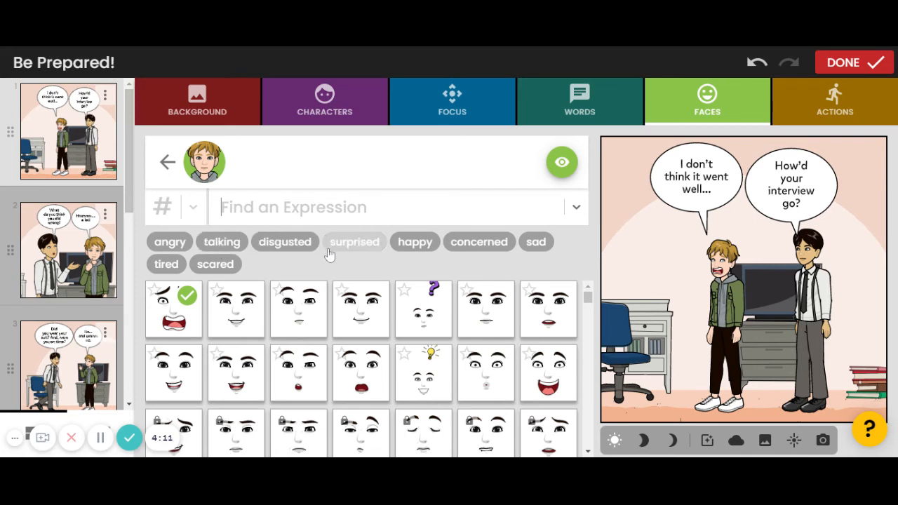
- Filter the expressions by "surprised" and give the blond character the smiling face with raised eyebrows
click(354, 242)
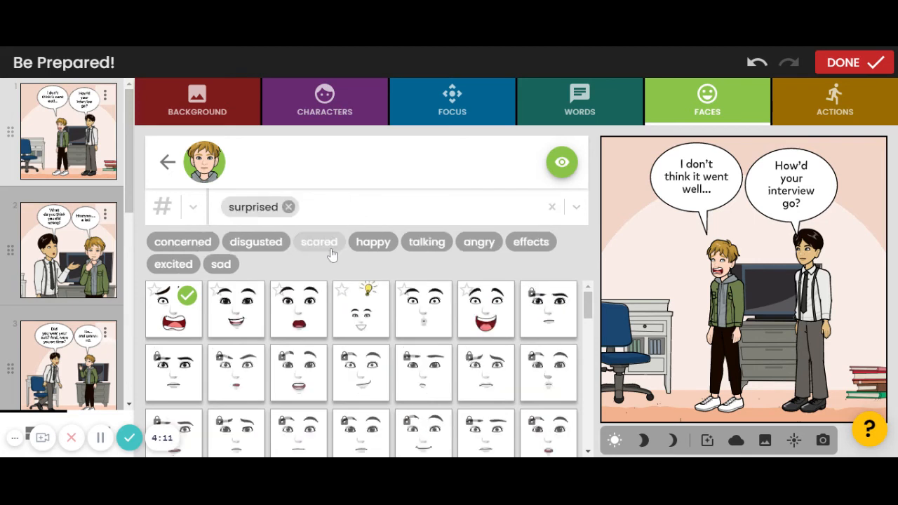
click(243, 310)
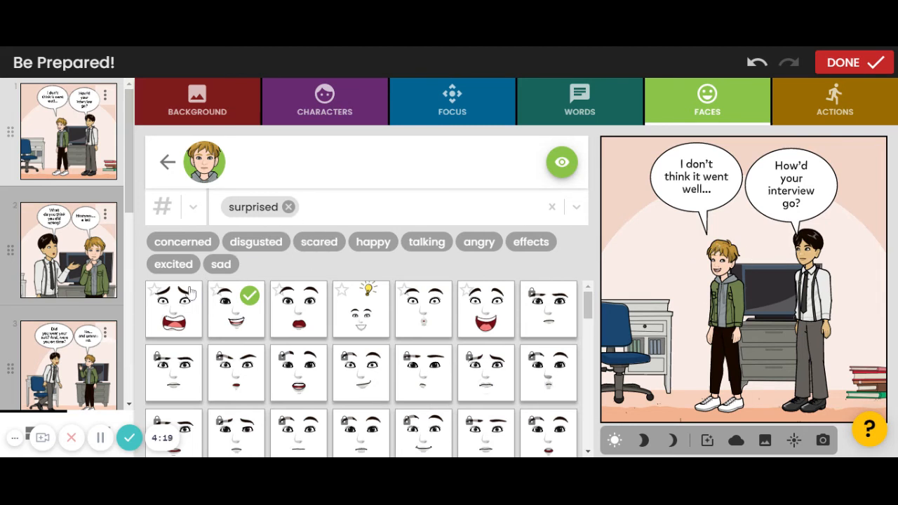
- Give the blond character in the first panel the full-body running action with both arms stretched forward
click(806, 122)
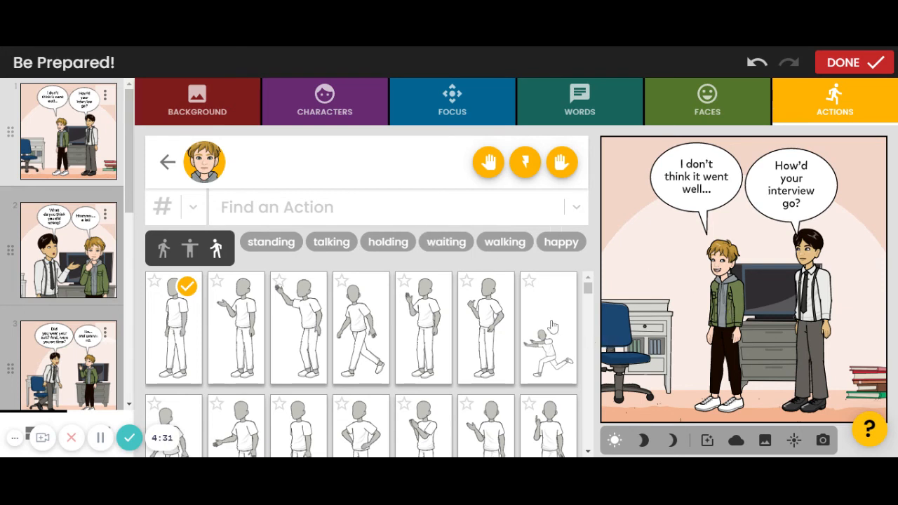
click(552, 326)
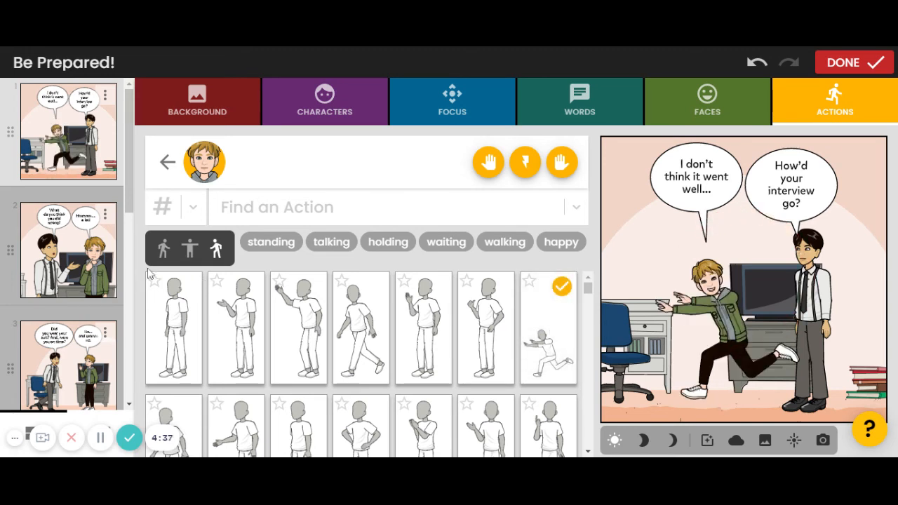
- Try the two darker night lighting levels on the first panel and restore the daylight setting
scroll(59, 258, down, 5)
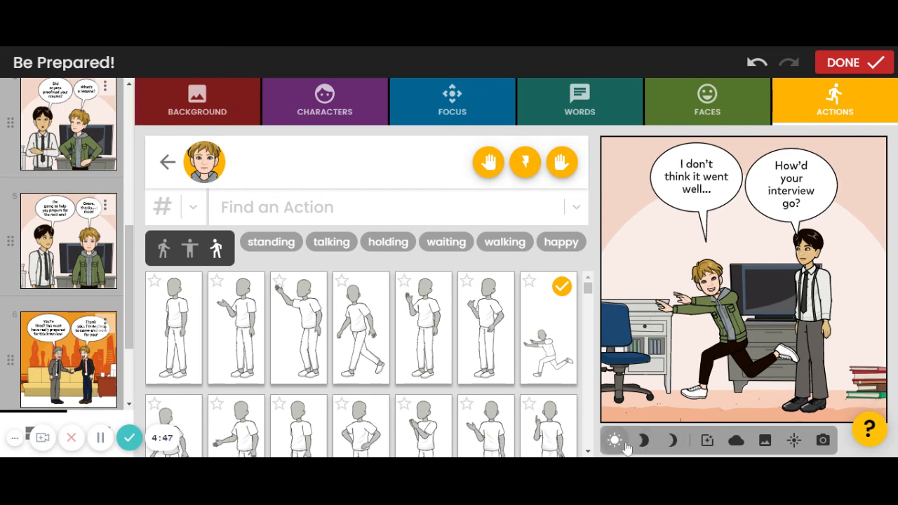
click(652, 445)
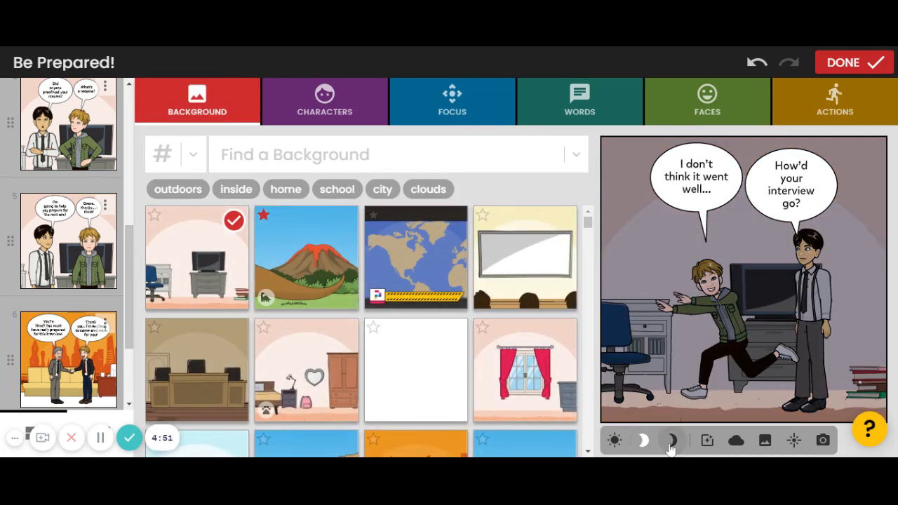
click(672, 446)
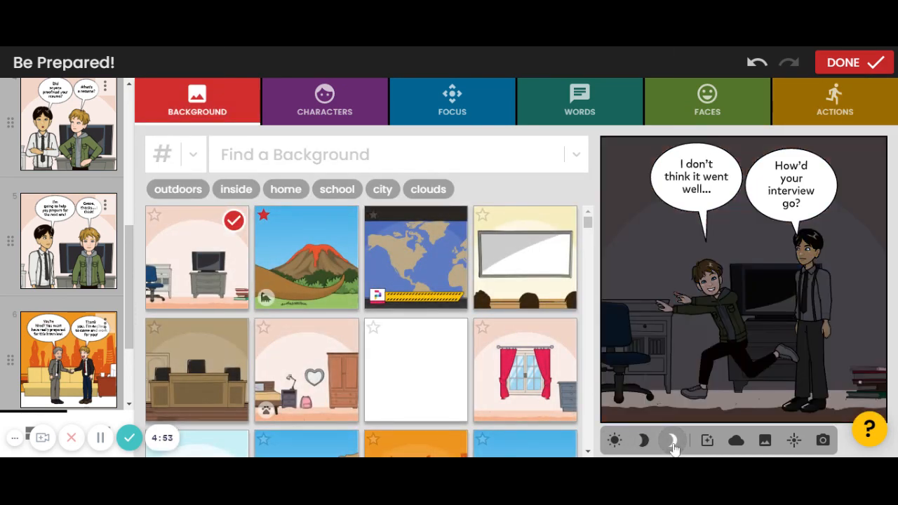
click(614, 440)
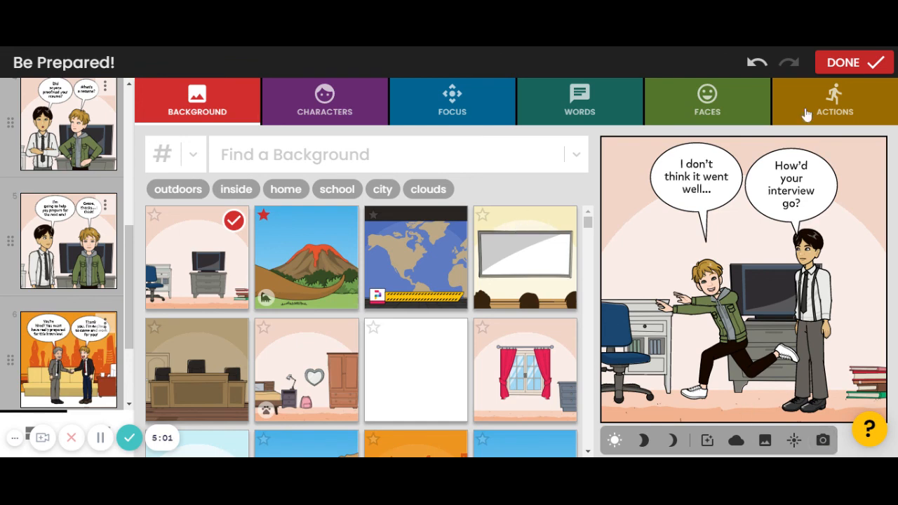
- Finish editing the comic and open the sharing options for "Be Prepared!" from the list of created comics
click(874, 65)
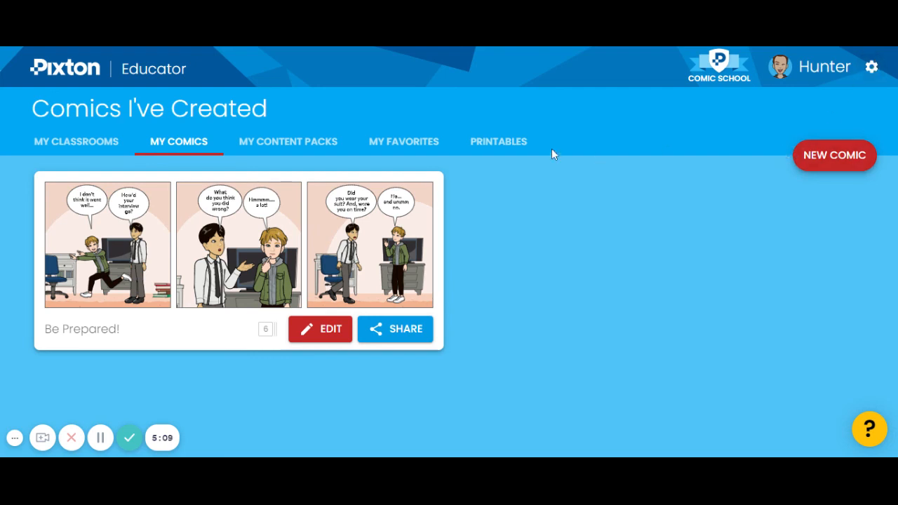
click(382, 327)
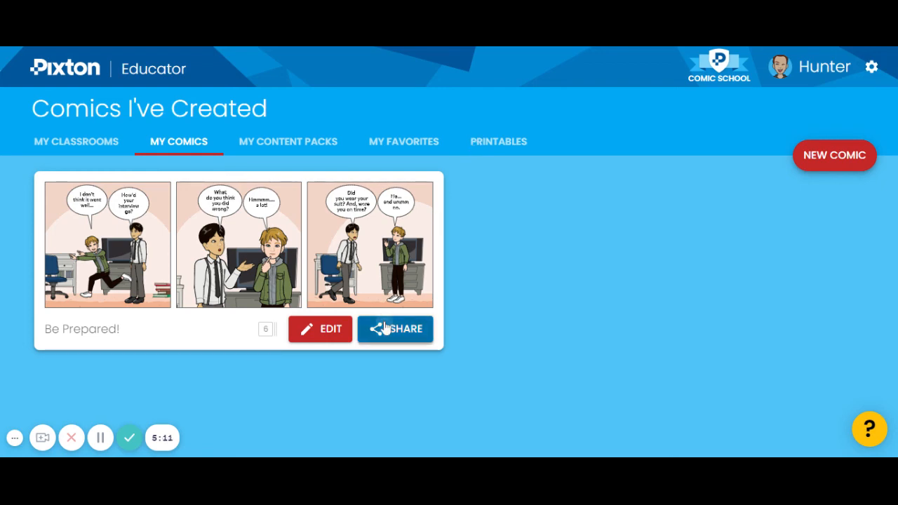